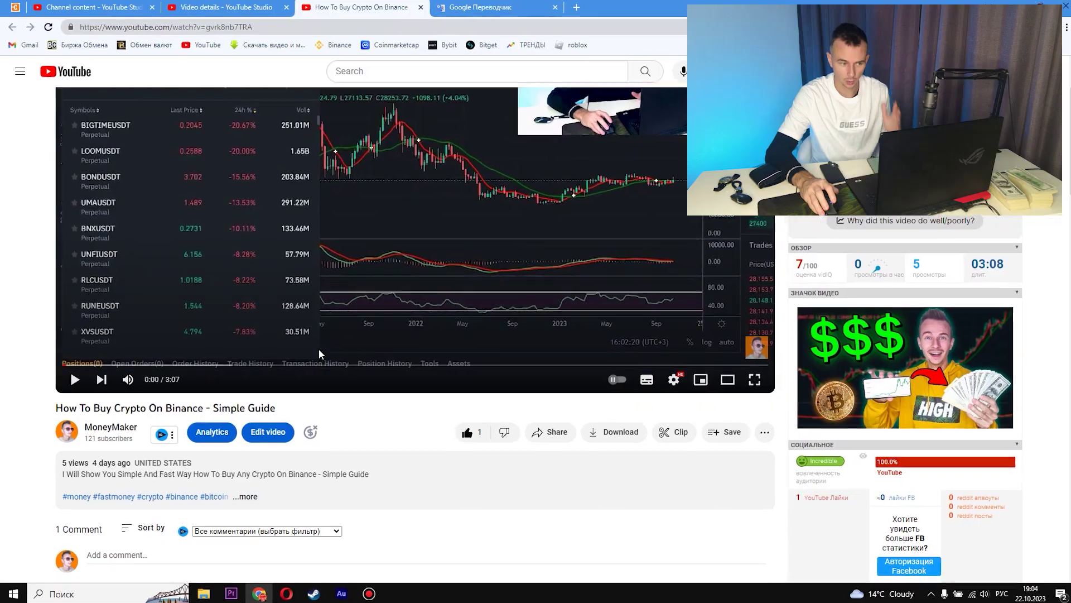
{"action": "scroll", "coordinate": [319, 349], "scroll_direction": "down", "scroll_amount": 1}
{"action": "scroll", "coordinate": [421, 315], "scroll_direction": "down", "scroll_amount": 1}
{"action": "scroll", "coordinate": [251, 407], "scroll_direction": "down", "scroll_amount": 2}
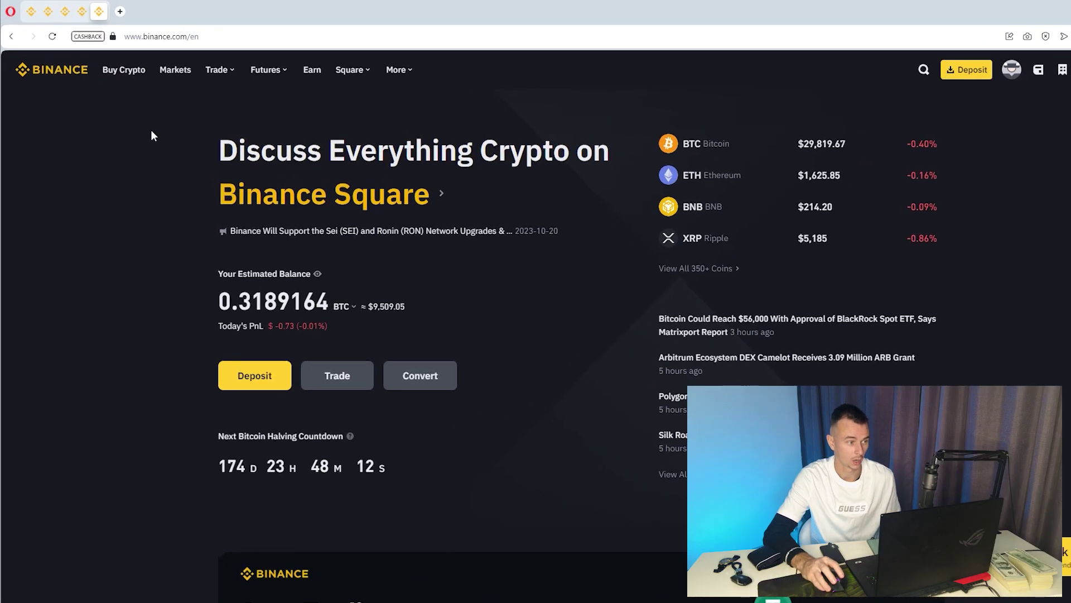
Start a Buy Crypto purchase with USDT as the coin to receive
{"action": "left_click", "coordinate": [120, 84]}
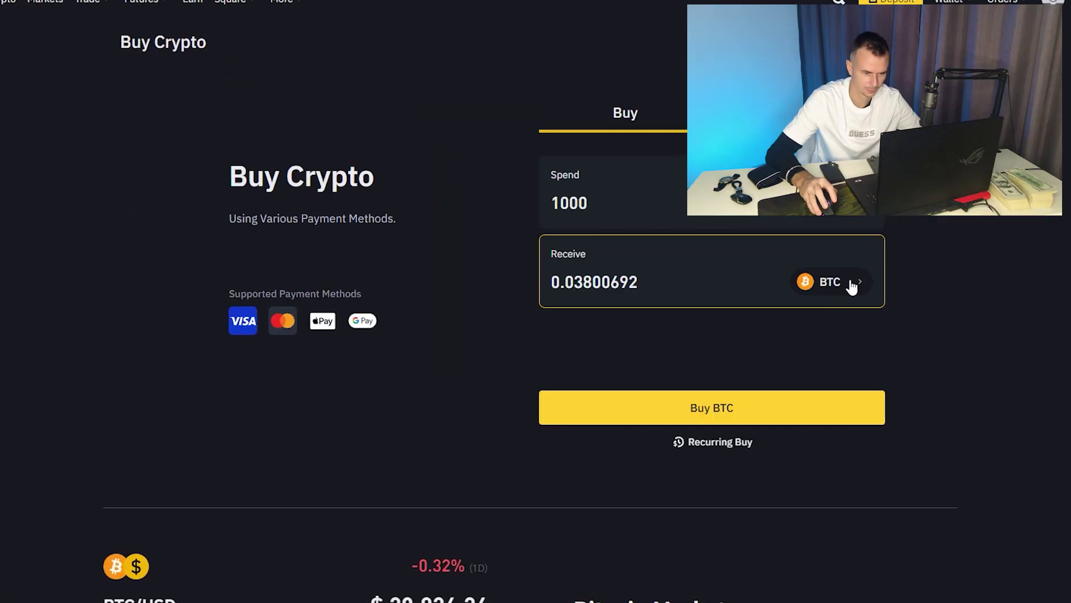
{"action": "left_click", "coordinate": [854, 340]}
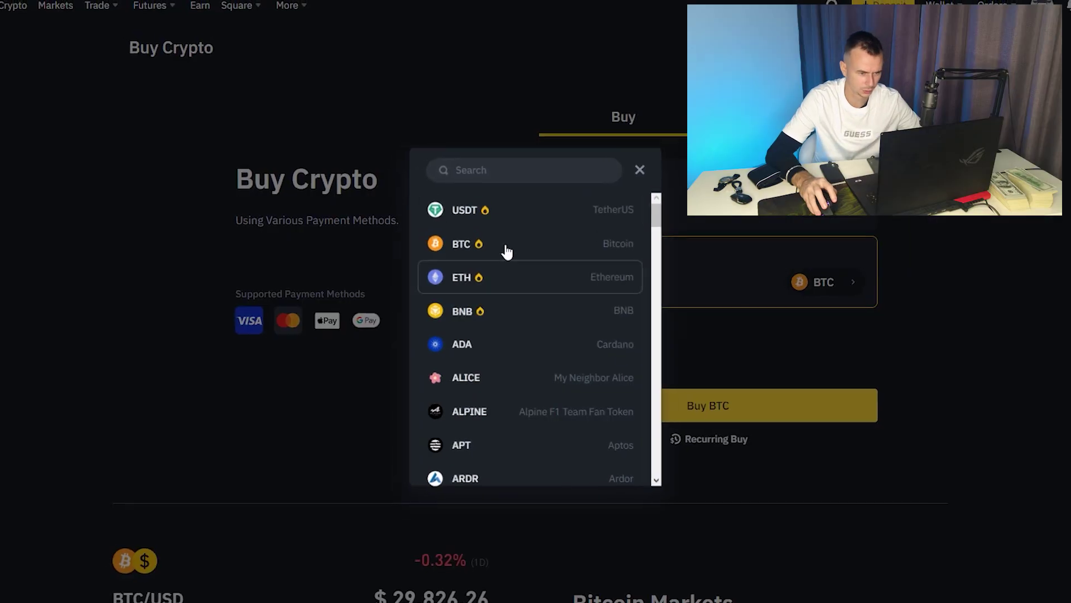
{"action": "left_click", "coordinate": [492, 220]}
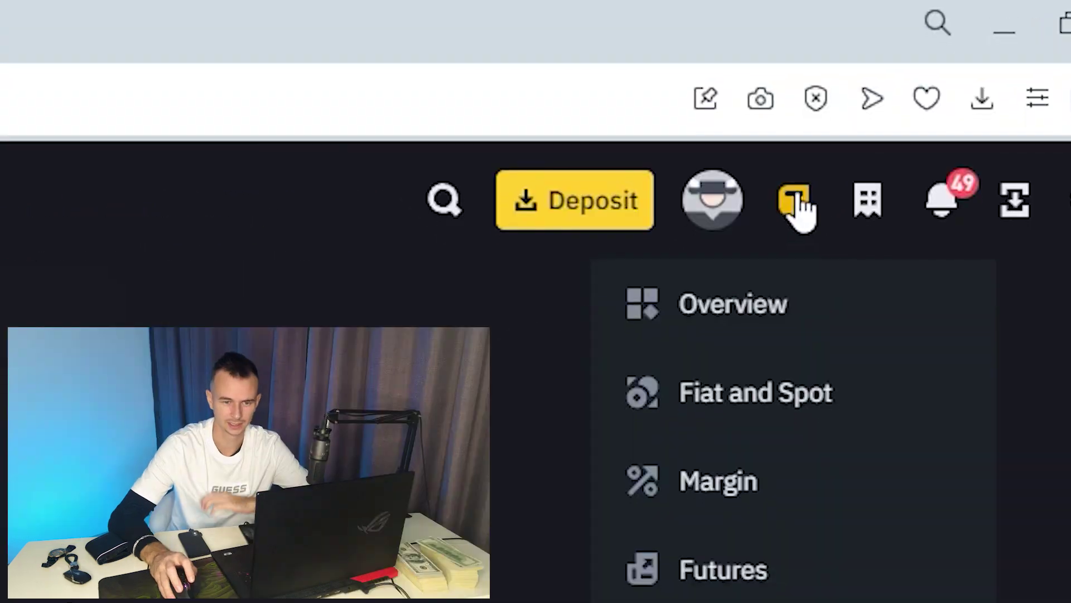
{"action": "mouse_move", "coordinate": [793, 133]}
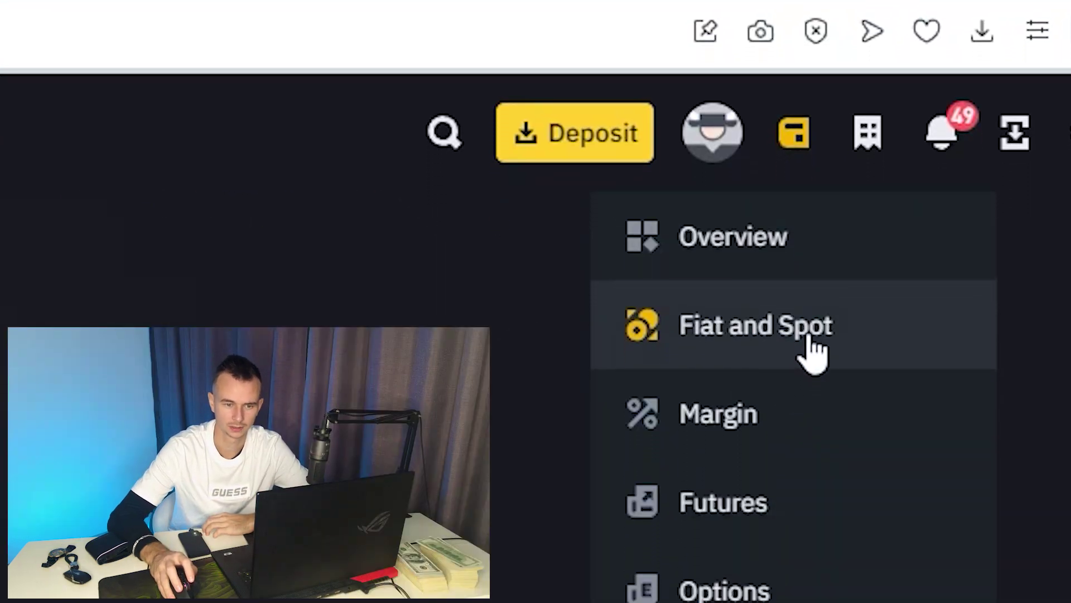
Check the Spot wallet balances and confirm the Futures wallet holds 0 USD
{"action": "left_click", "coordinate": [810, 332]}
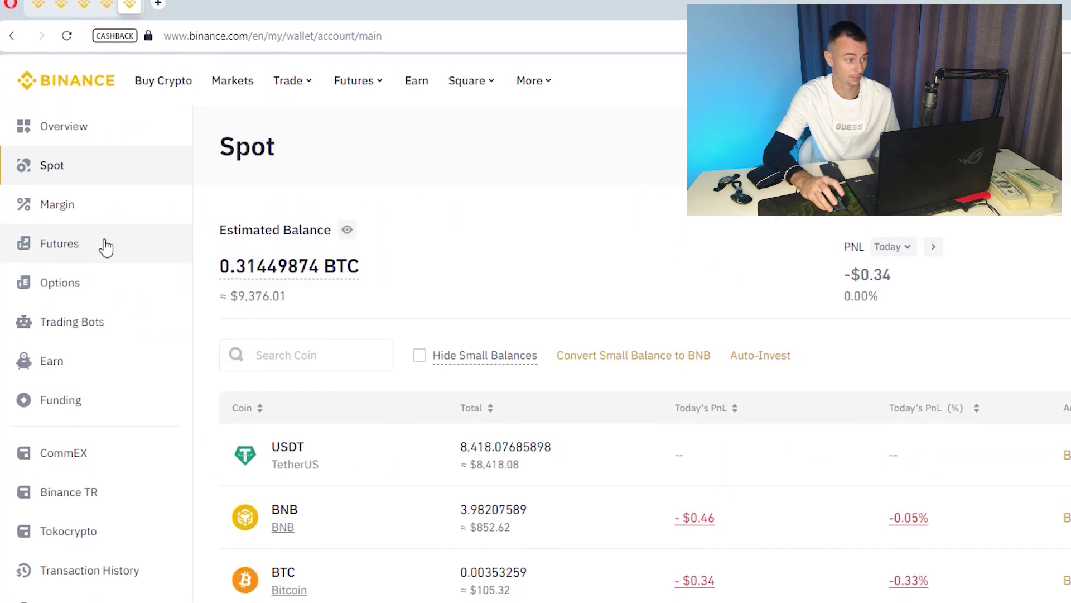
{"action": "left_click", "coordinate": [115, 241]}
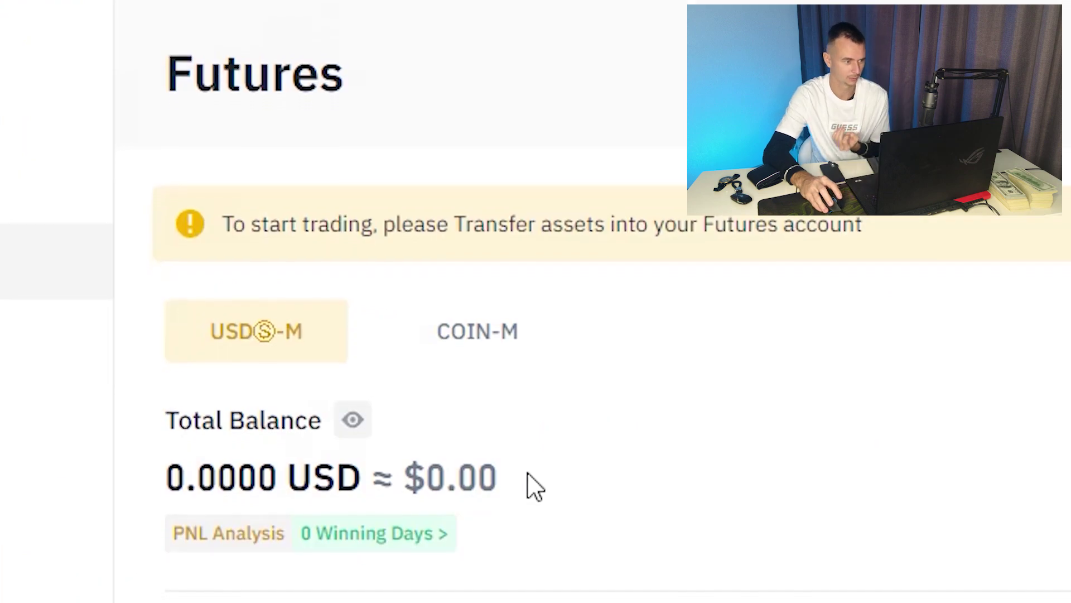
{"action": "mouse_move", "coordinate": [527, 484]}
{"action": "left_mouse_down"}
{"action": "mouse_move", "coordinate": [349, 470]}
{"action": "mouse_move", "coordinate": [173, 479]}
{"action": "left_mouse_up"}
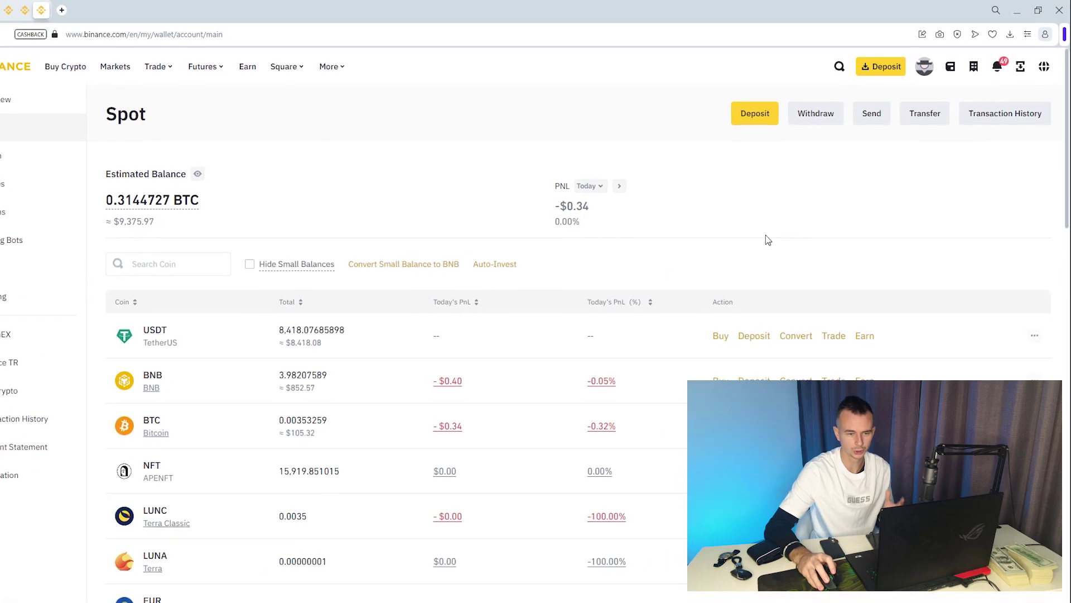
Transfer 1000 USDT from Spot to USDⓈ-M Futures and check the new futures balance
{"action": "left_click", "coordinate": [904, 127]}
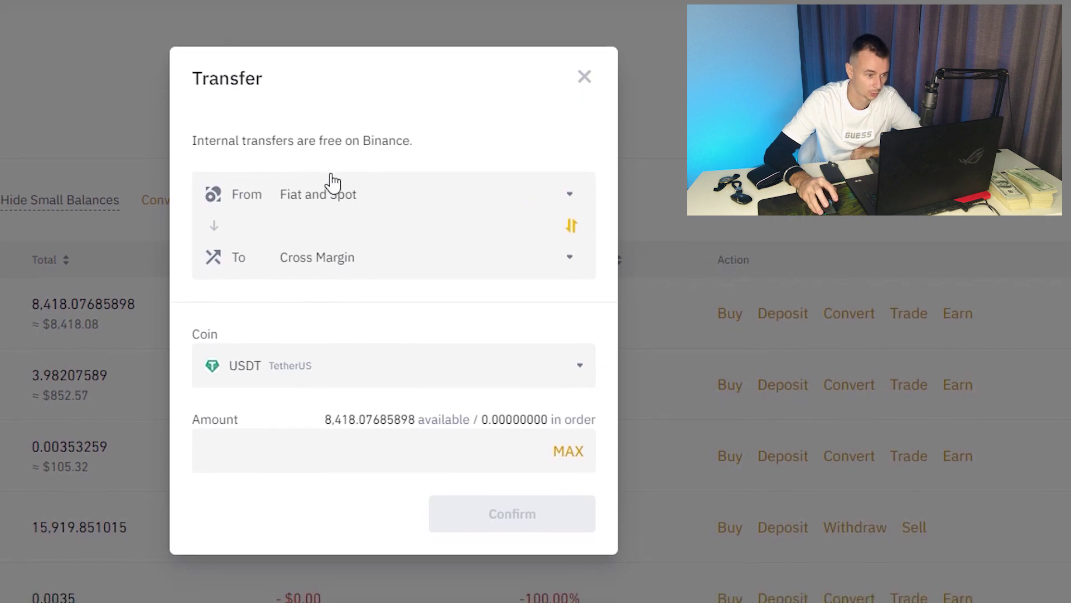
{"action": "left_click", "coordinate": [323, 251]}
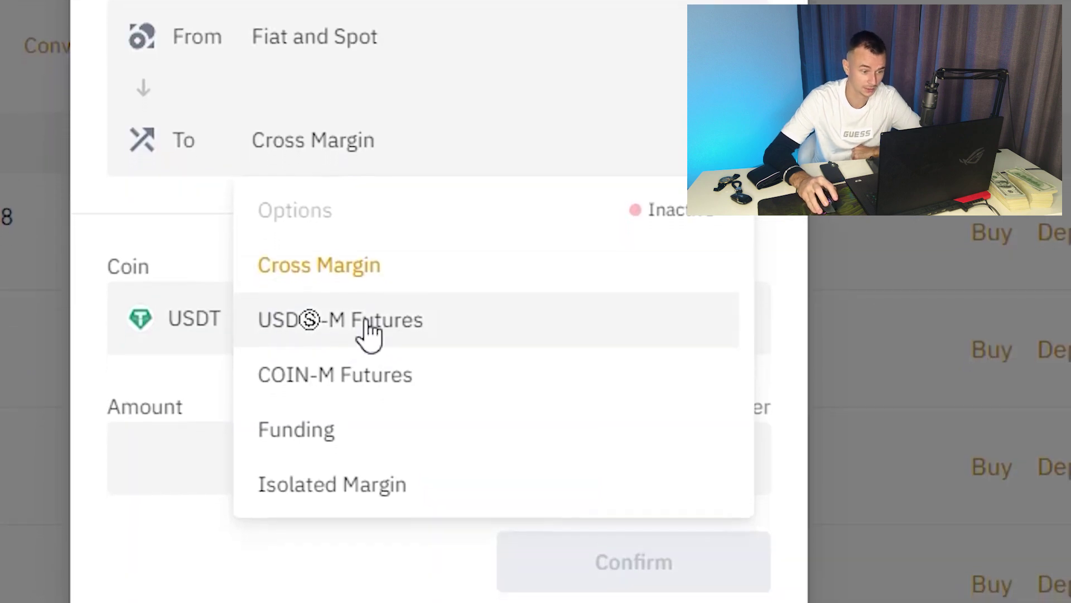
{"action": "left_click", "coordinate": [320, 464]}
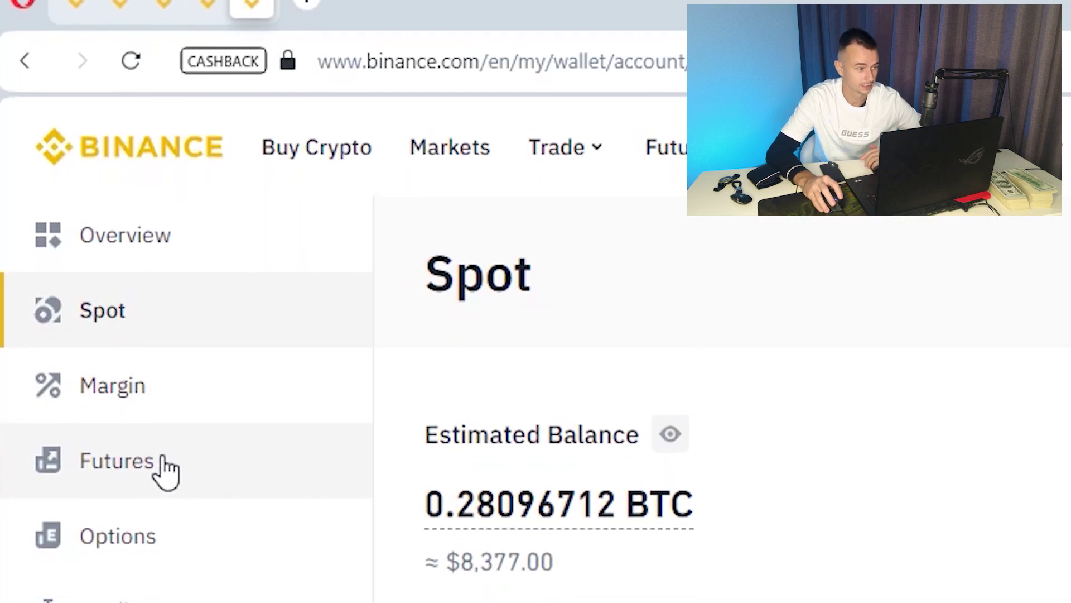
{"action": "left_click", "coordinate": [155, 452]}
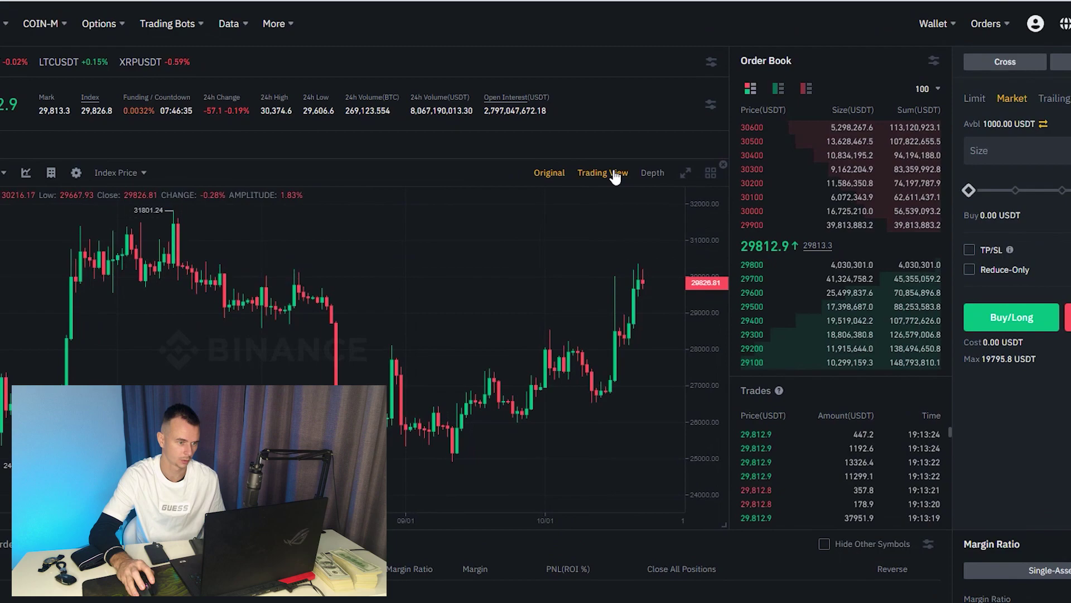
Show BSVUSDT Perpetual in TradingView style, chosen from the biggest 24h losers, and measure its 13.68% drop
{"action": "left_click", "coordinate": [615, 174]}
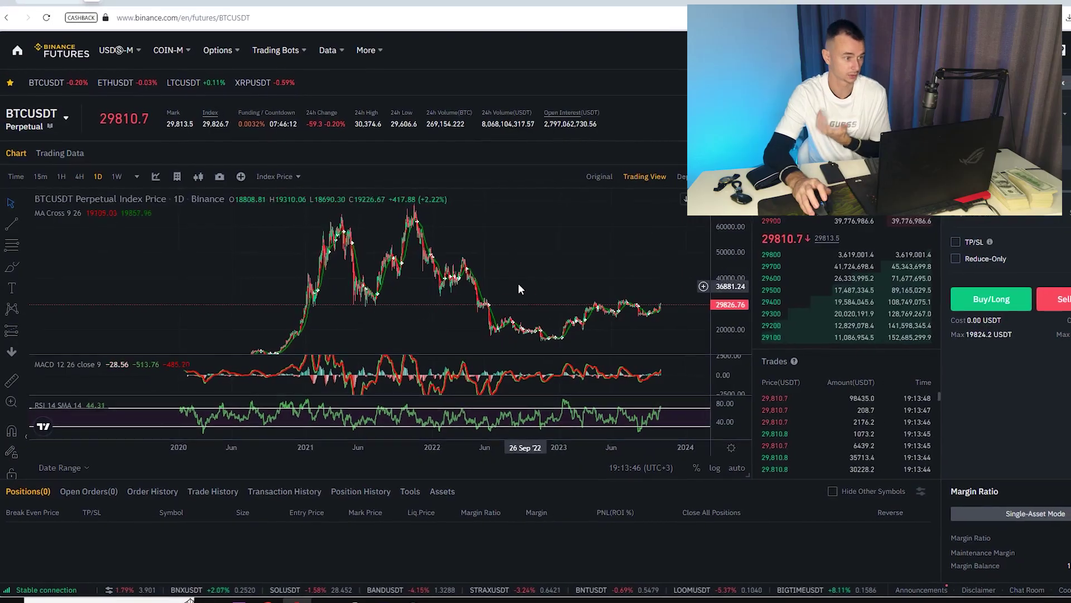
{"action": "scroll", "coordinate": [332, 292], "scroll_direction": "up", "scroll_amount": 5}
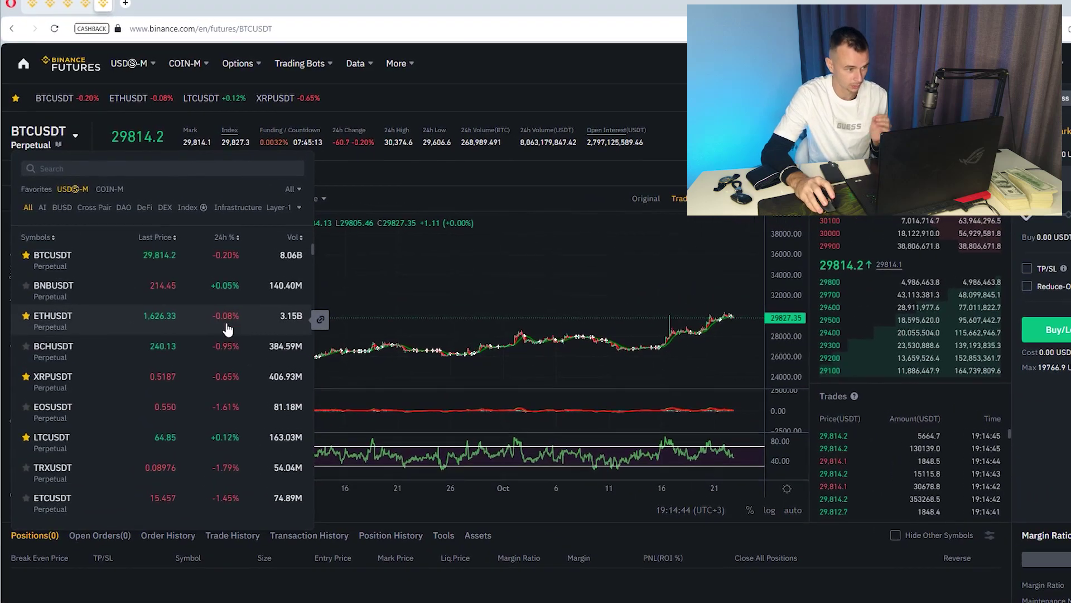
{"action": "left_click", "coordinate": [214, 228]}
{"action": "left_click", "coordinate": [253, 310]}
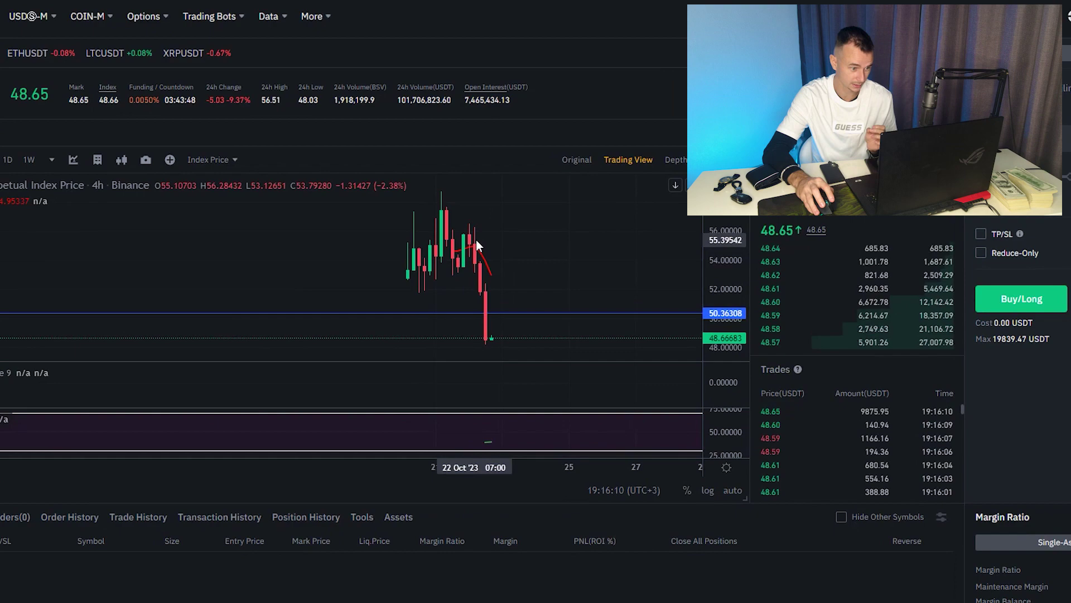
{"action": "left_click", "coordinate": [468, 237], "text": "shift"}
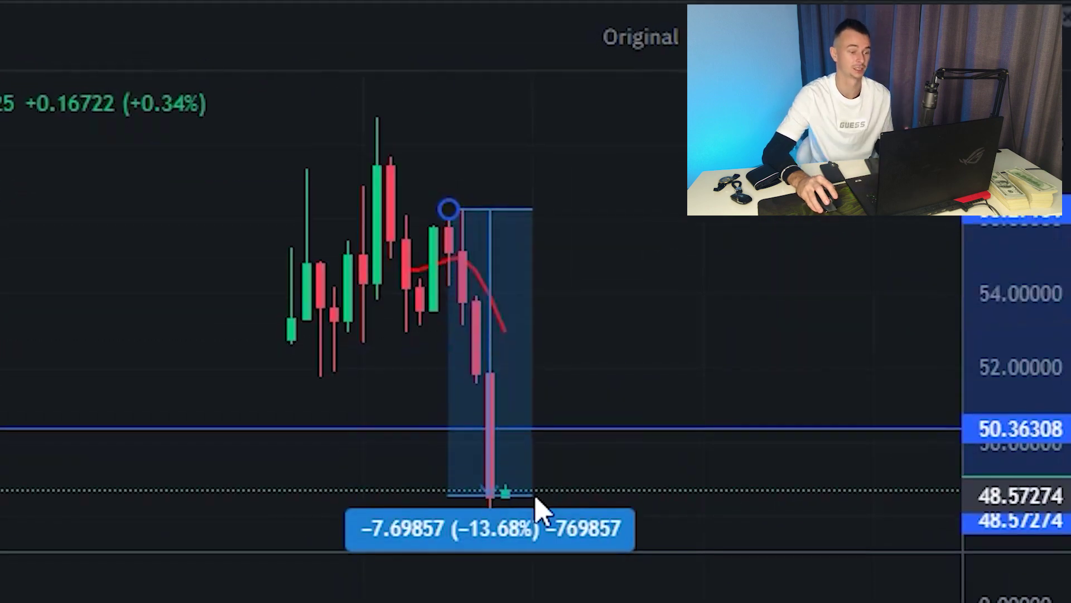
{"action": "left_click", "coordinate": [541, 496]}
{"action": "scroll", "coordinate": [360, 188], "scroll_direction": "up", "scroll_amount": 3}
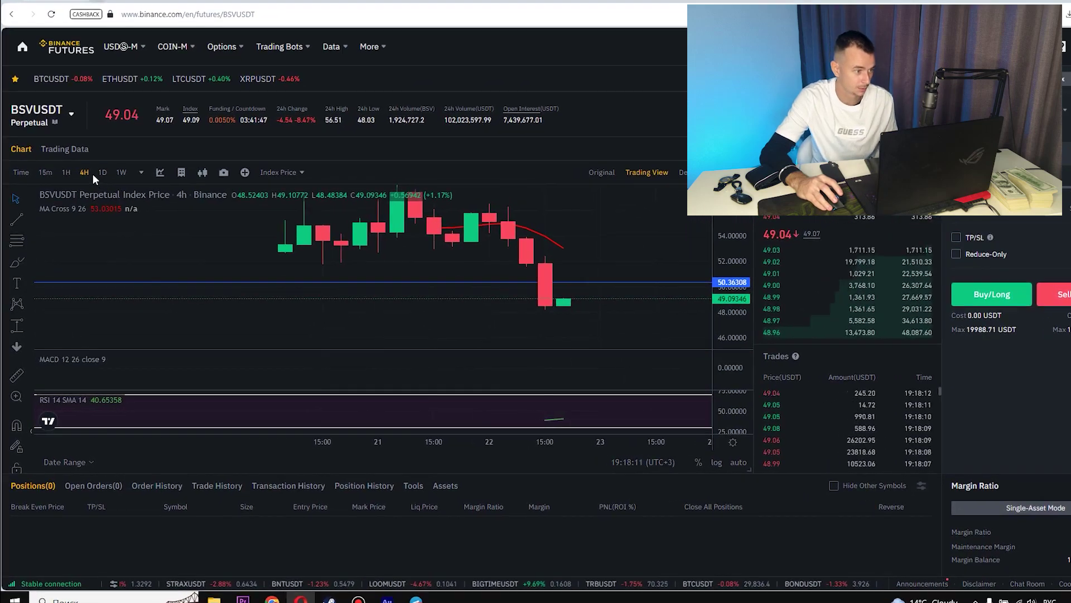
Switch the BSVUSDT chart to 1-minute candles and measure a −2.71% move from the latest candle
{"action": "left_click", "coordinate": [141, 172]}
{"action": "left_click", "coordinate": [200, 219]}
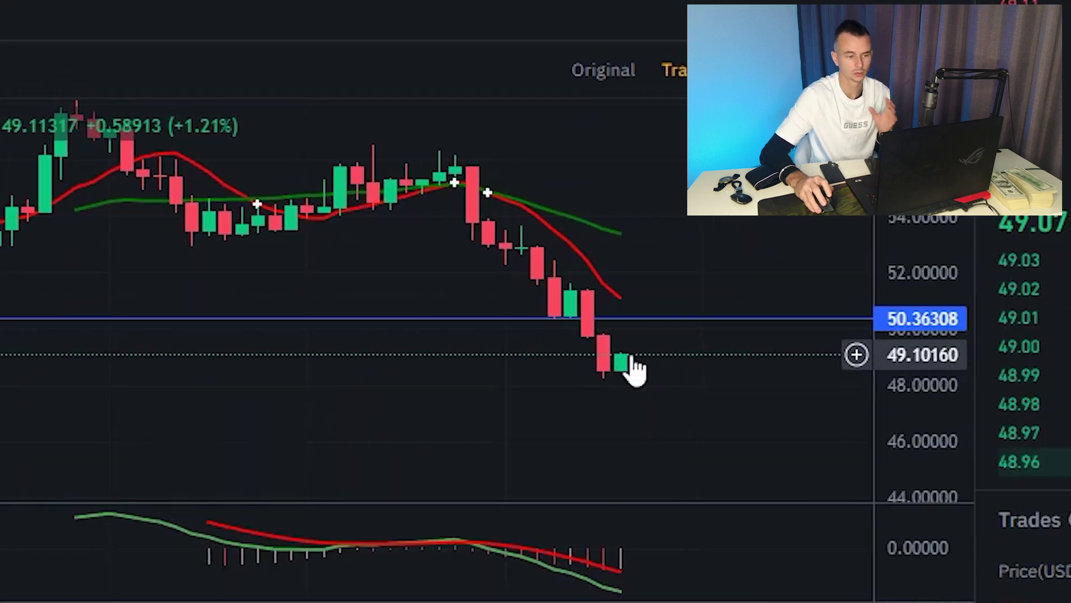
{"action": "scroll", "coordinate": [622, 378], "scroll_direction": "down", "scroll_amount": 5}
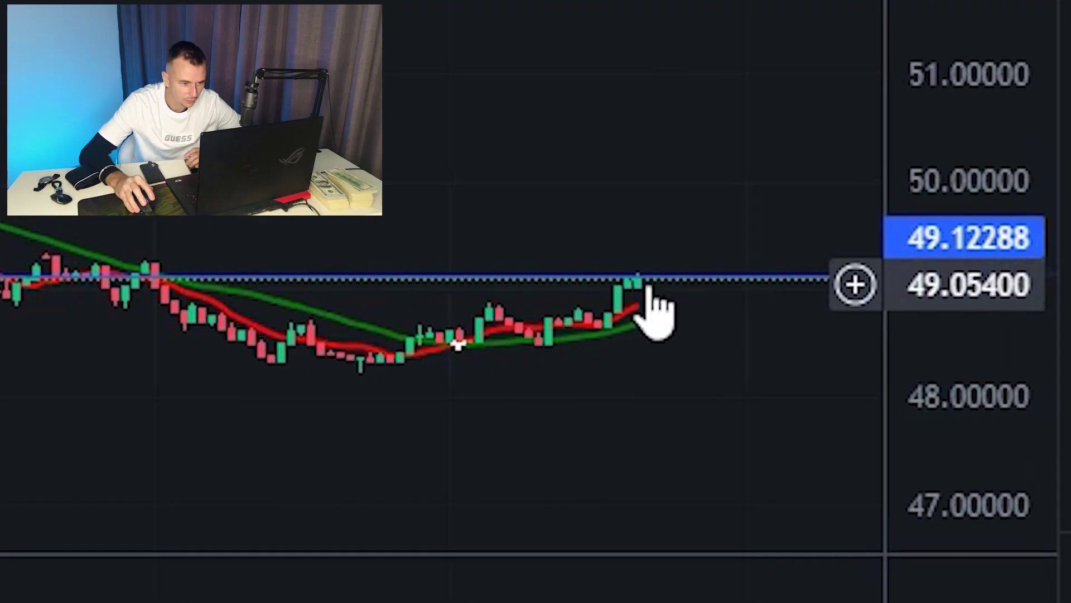
{"action": "left_click", "coordinate": [722, 282], "text": "shift"}
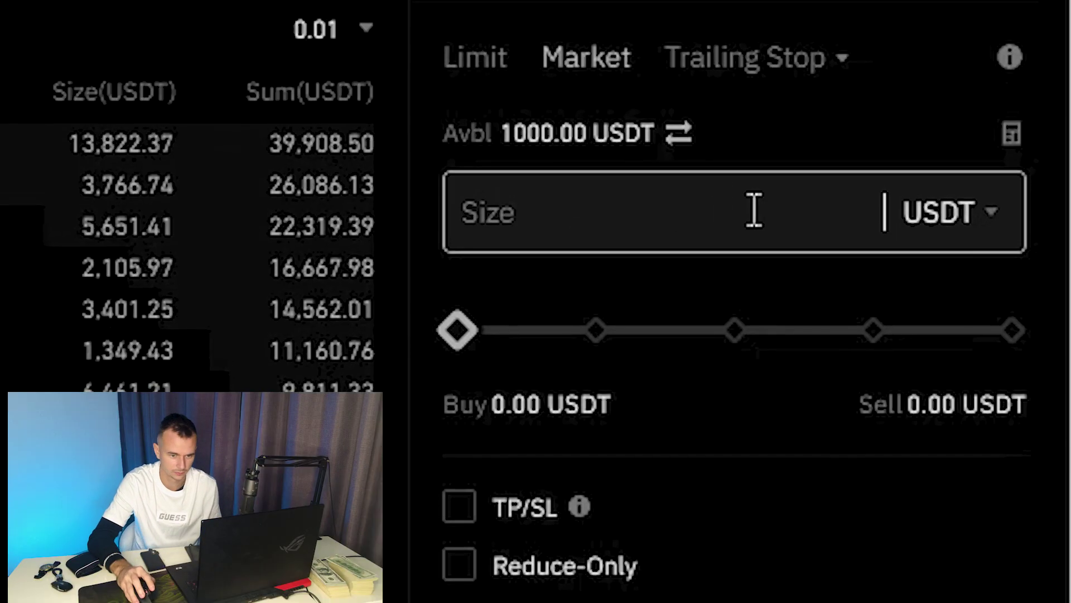
{"action": "type", "text": "10"}
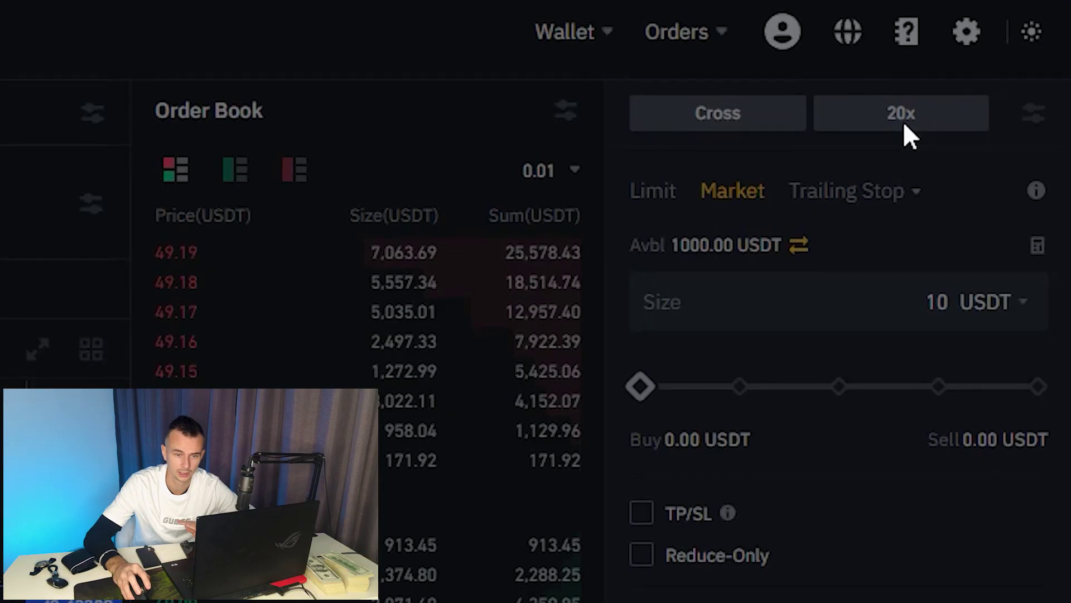
Lower BSVUSDT leverage from 20x to 1x
{"action": "left_click", "coordinate": [903, 113]}
{"action": "left_click_drag", "start_coordinate": [430, 251], "coordinate": [384, 252]}
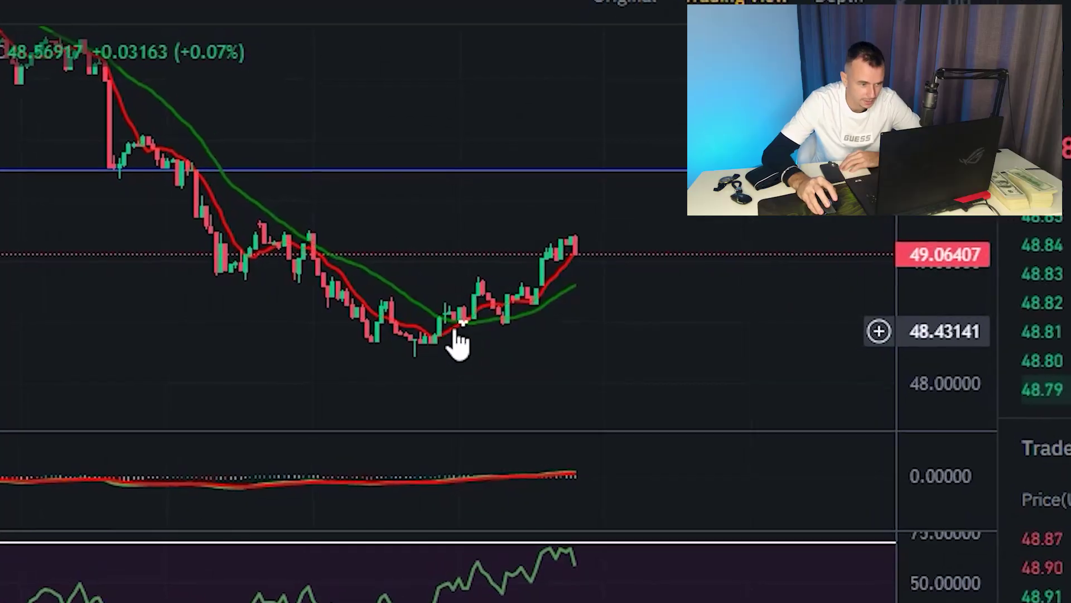
Pan the 1-minute chart back to earlier BSVUSDT candles, then return to the newest ones
{"action": "left_click_drag", "start_coordinate": [586, 251], "coordinate": [435, 270]}
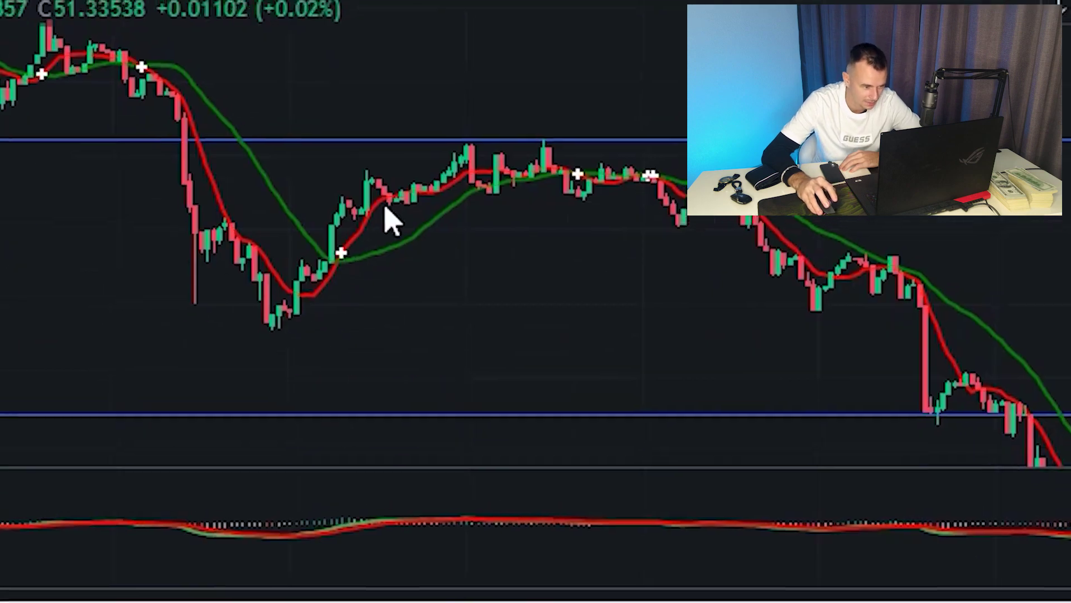
{"action": "left_click_drag", "start_coordinate": [659, 337], "coordinate": [550, 331]}
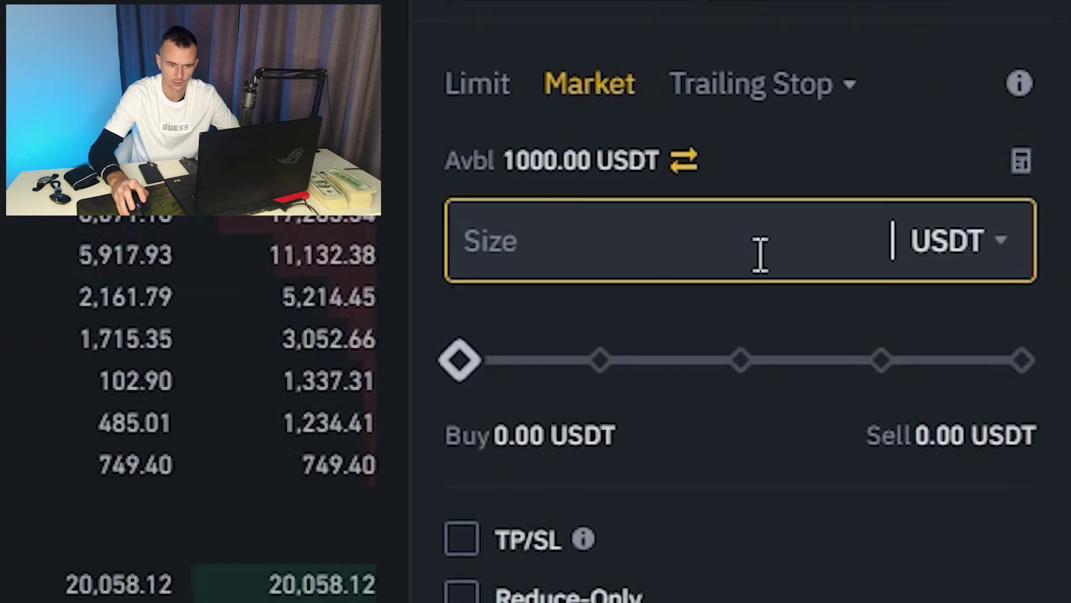
{"action": "type", "text": "100"}
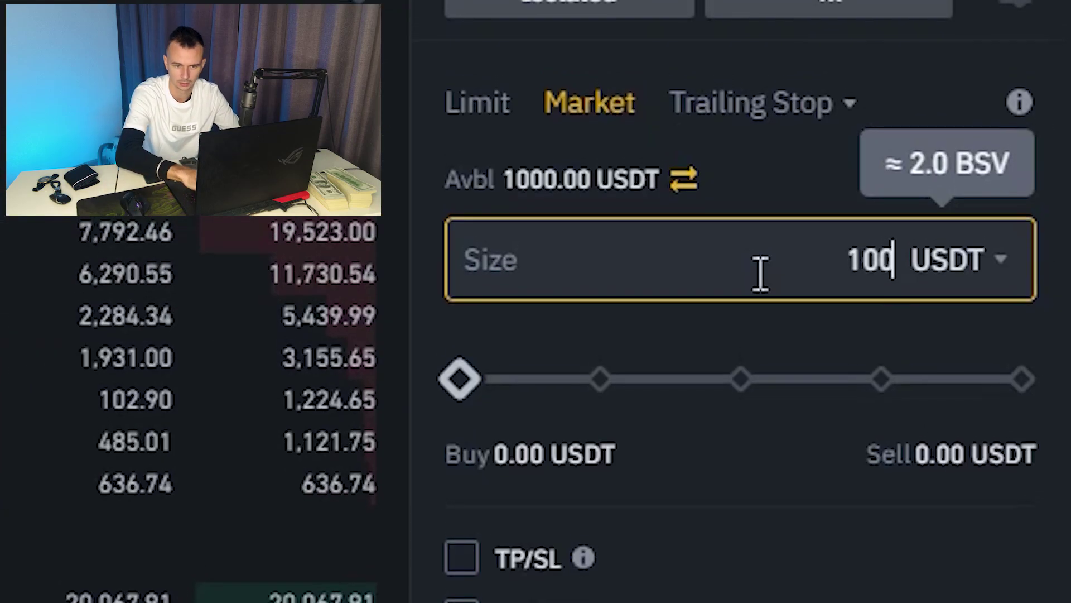
Open a 100 USDT long BSVUSDT position and measure +1.28% and −2.75% moves on the chart
{"action": "left_click", "coordinate": [590, 251]}
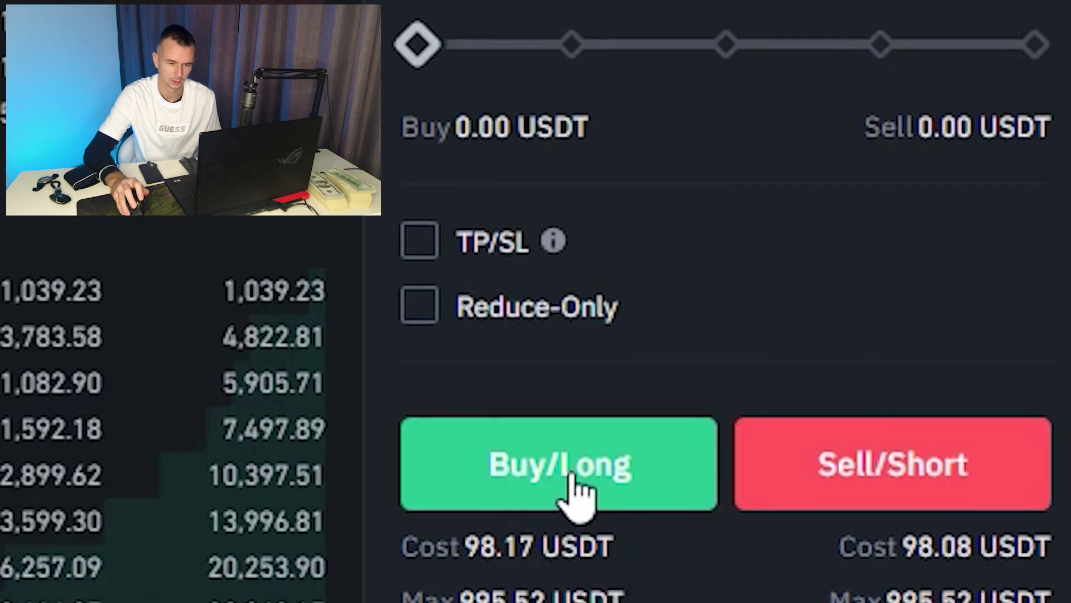
{"action": "left_click", "coordinate": [736, 433]}
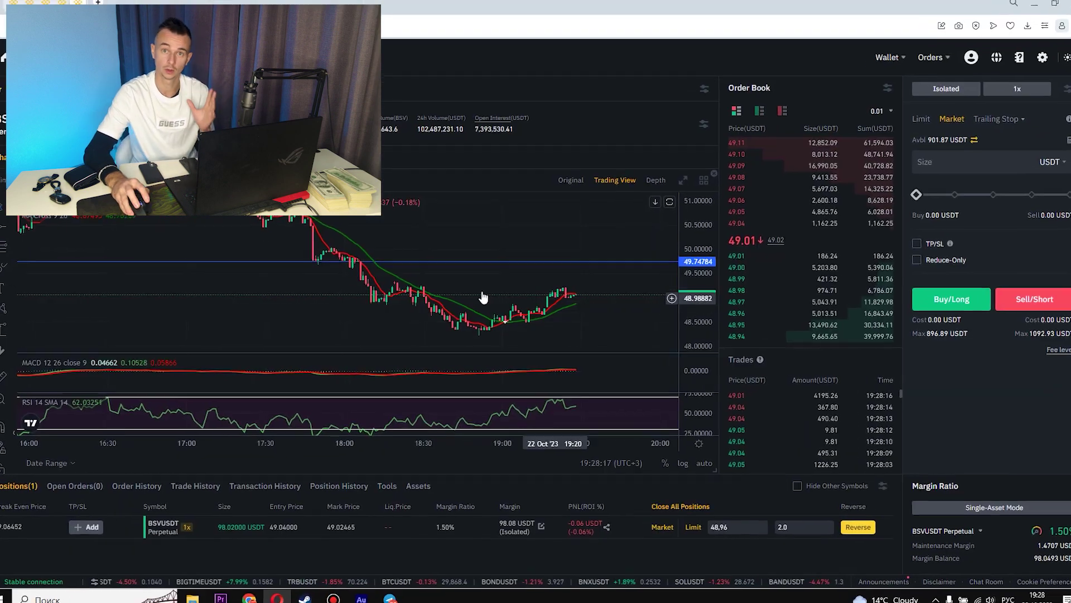
{"action": "left_click", "coordinate": [585, 290], "text": "shift"}
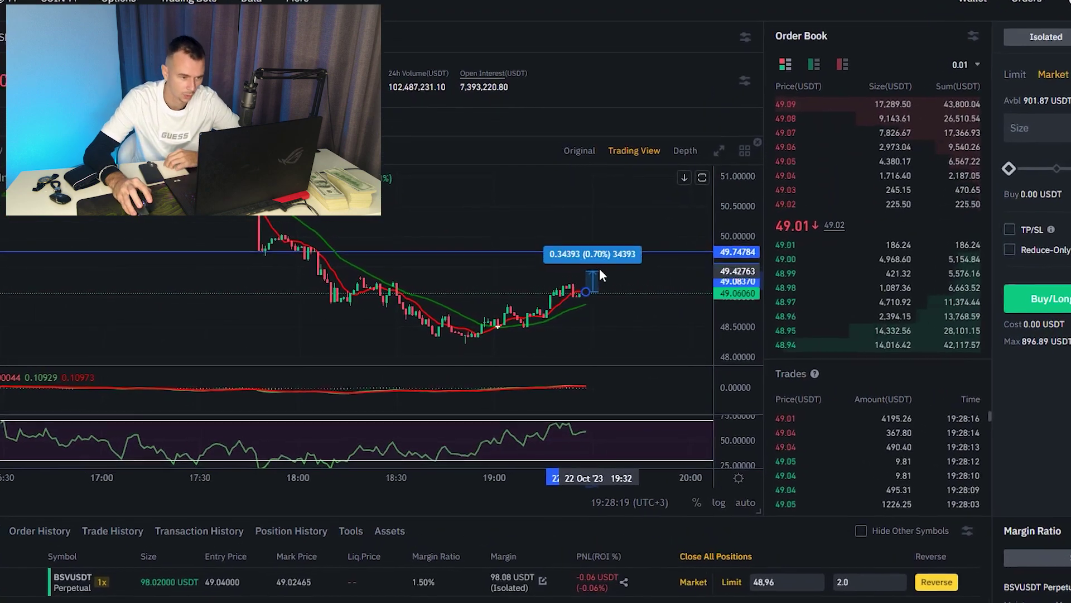
{"action": "left_click", "coordinate": [664, 190]}
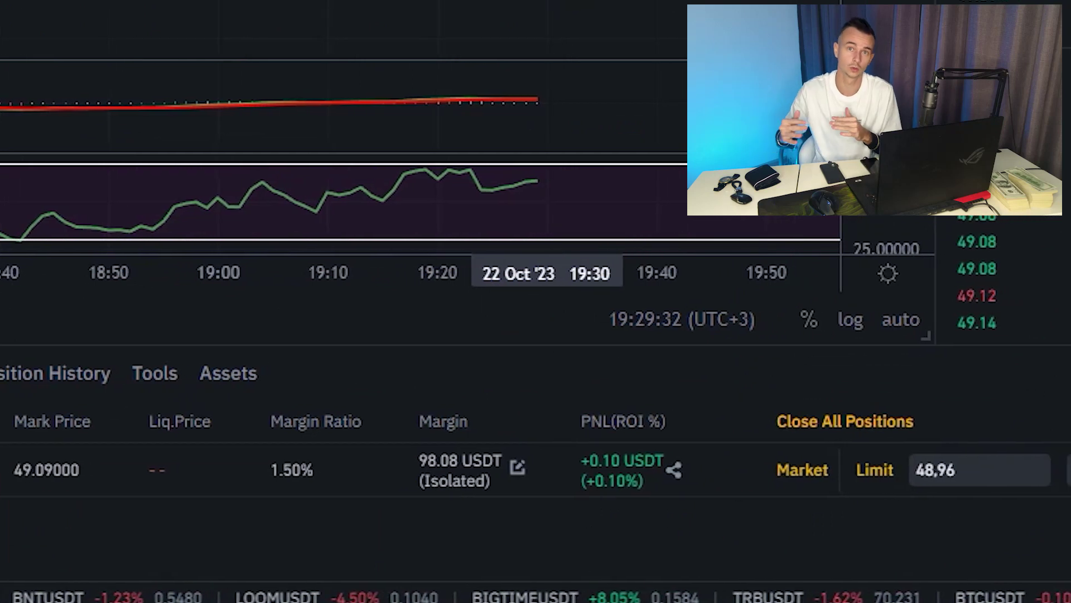
{"action": "left_click_drag", "start_coordinate": [484, 168], "coordinate": [477, 157]}
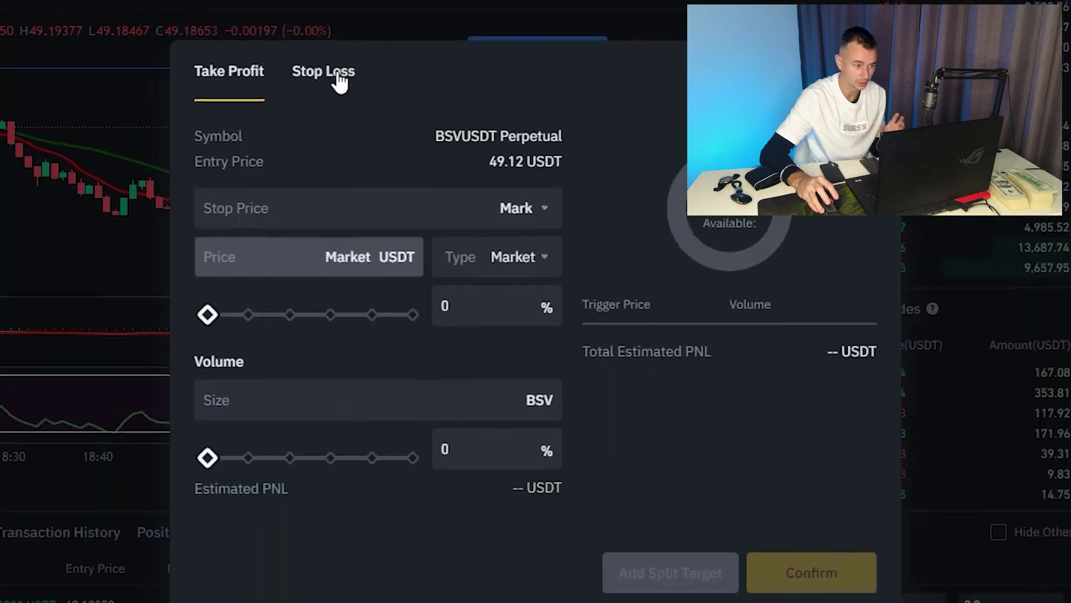
Set a 48.9 stop-loss, drag the upper chart line to about 49.6, and reopen TP/SL
{"action": "left_click", "coordinate": [252, 223]}
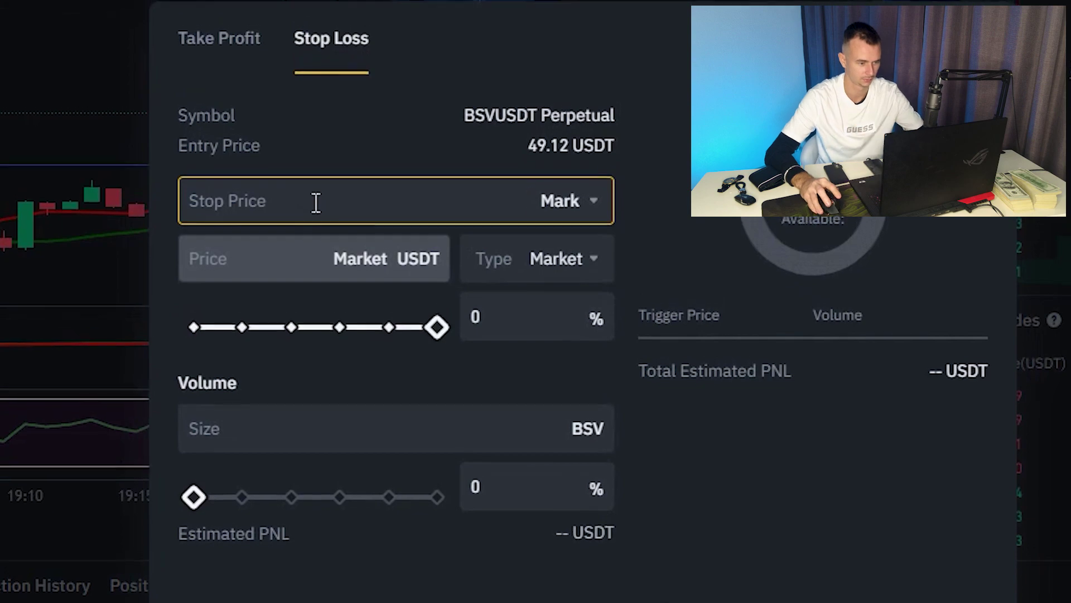
{"action": "type", "text": "48"}
{"action": "type", "text": "."}
{"action": "type", "text": "9"}
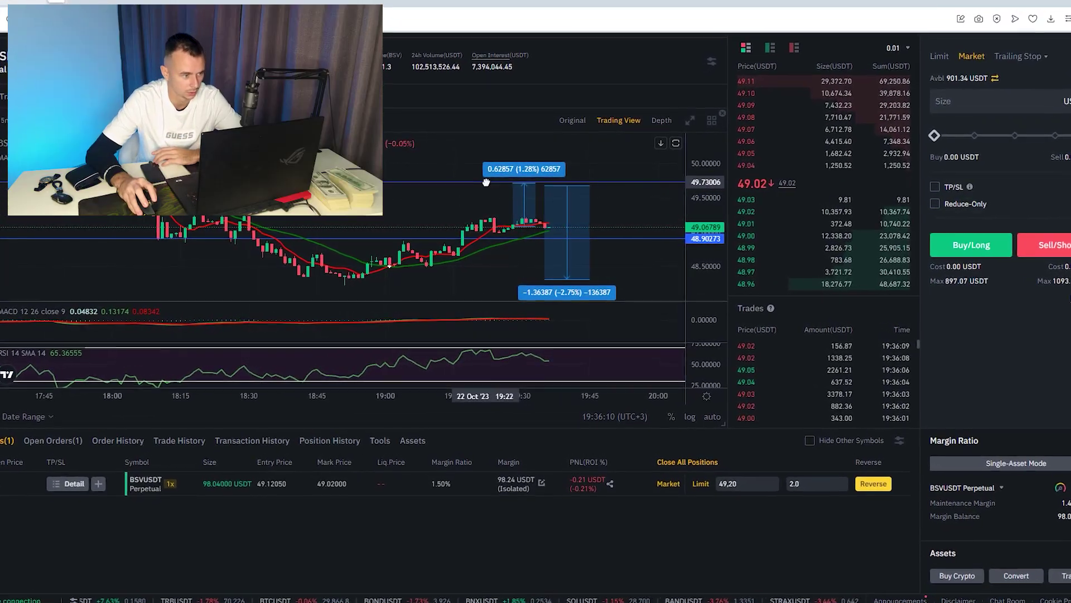
{"action": "left_click_drag", "start_coordinate": [483, 181], "coordinate": [687, 193]}
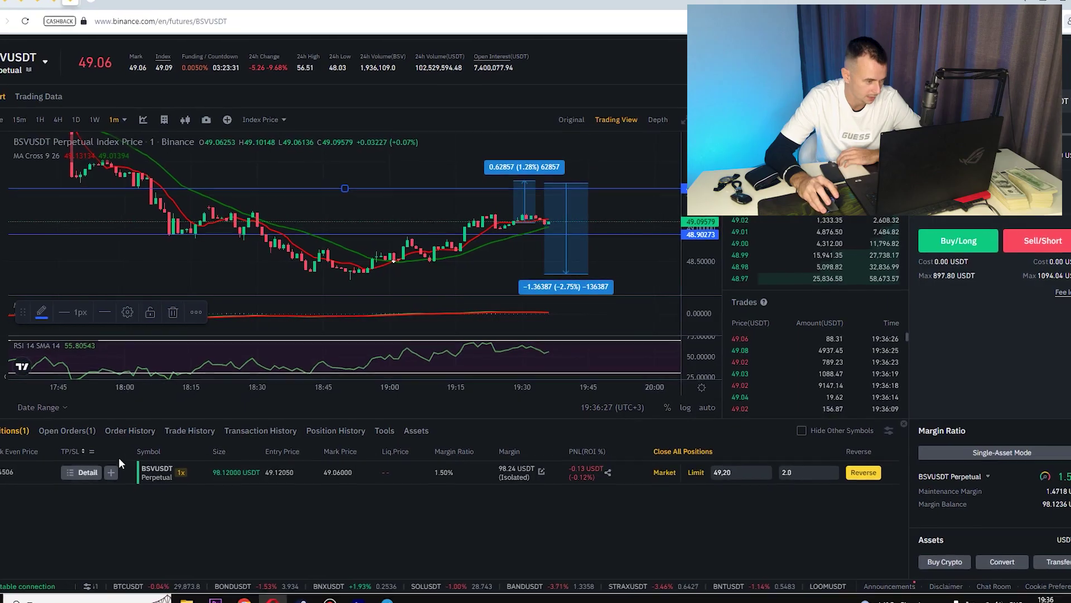
{"action": "left_click", "coordinate": [122, 468]}
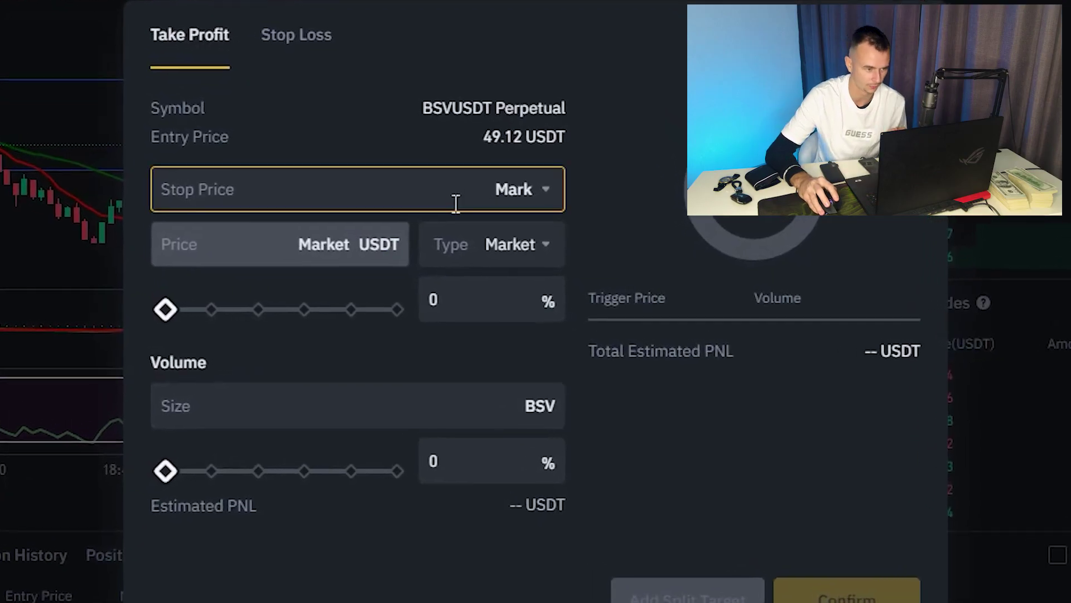
{"action": "type", "text": "49.6"}
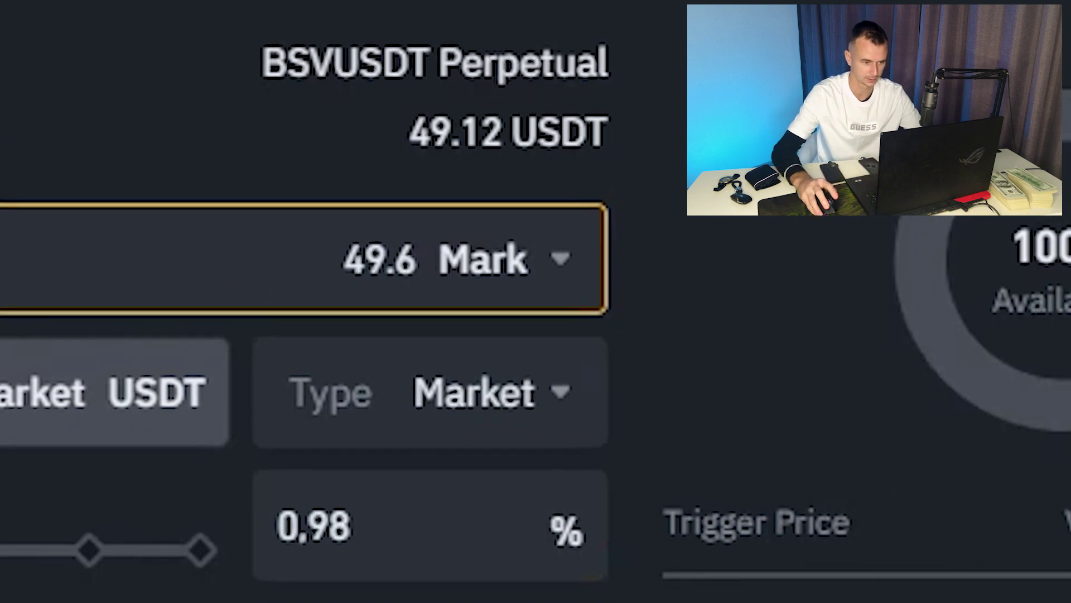
Place a 49.6 take-profit covering 100% of the position
{"action": "left_click_drag", "start_coordinate": [210, 446], "coordinate": [261, 444]}
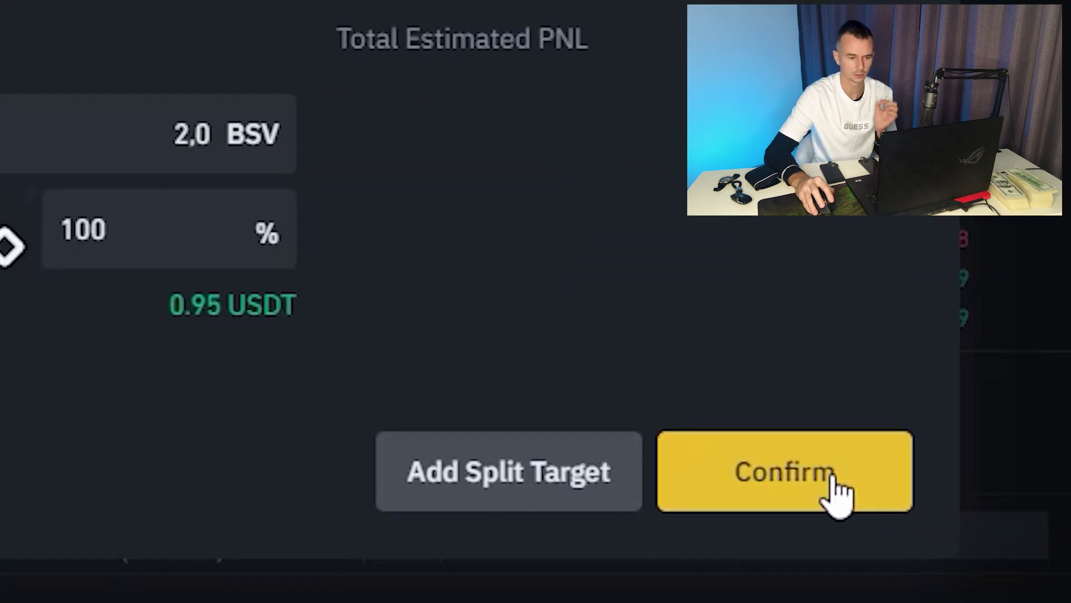
{"action": "left_click", "coordinate": [837, 551]}
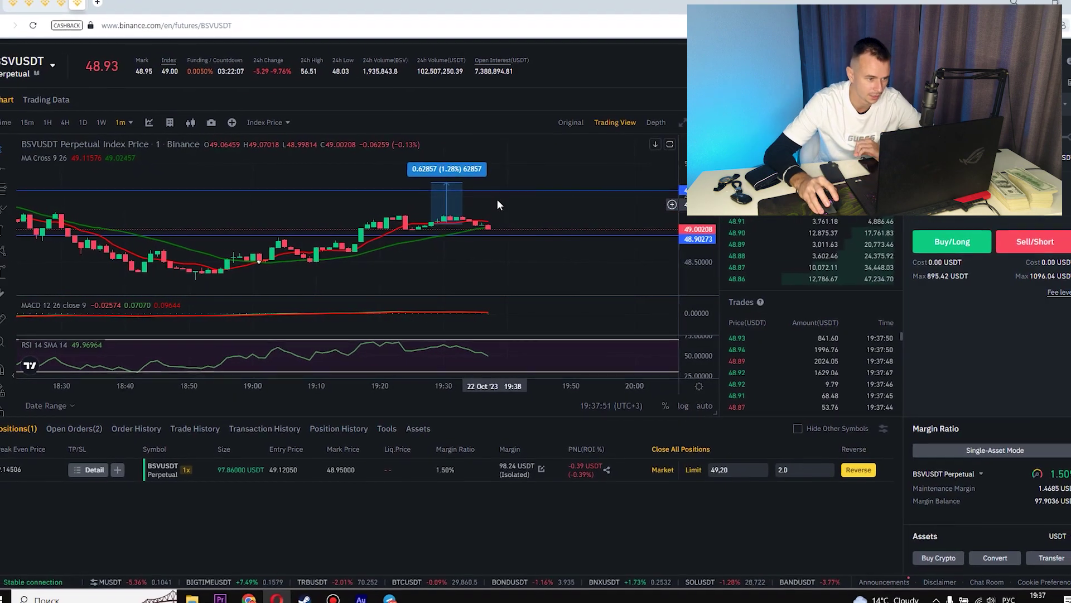